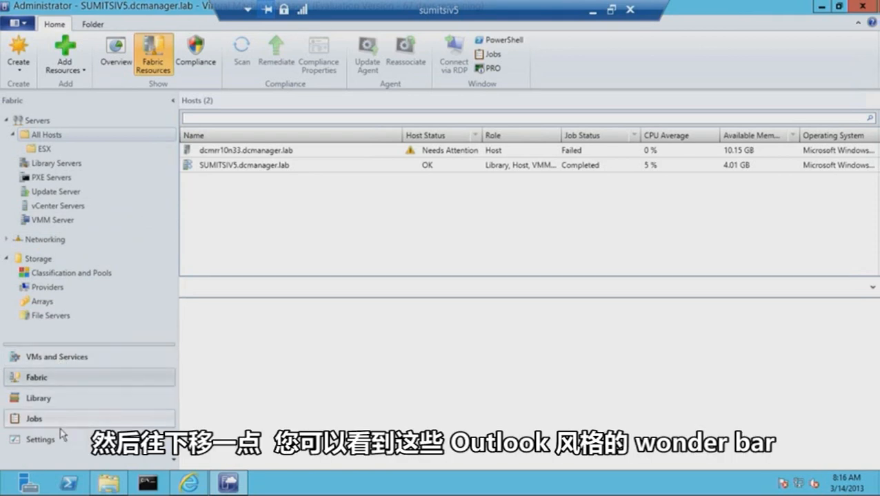
- Look through the VMs and Services, Library, Jobs and Settings workspaces
click(48, 361)
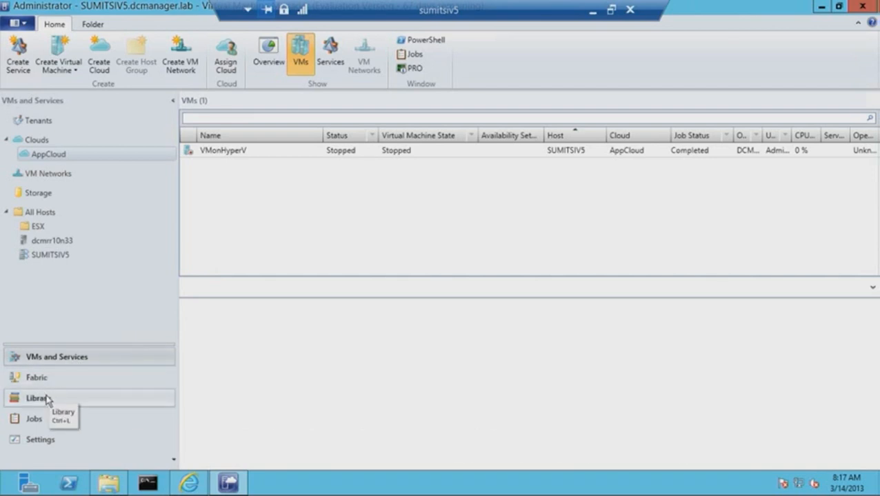
click(46, 399)
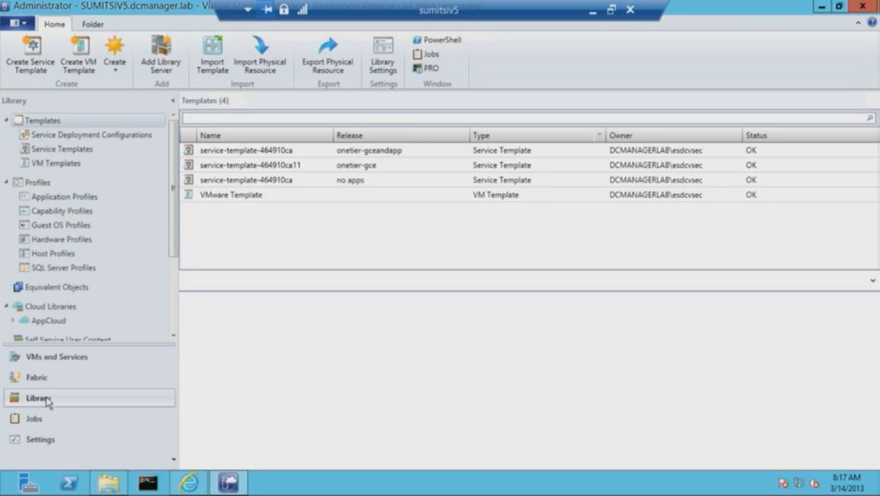
click(46, 418)
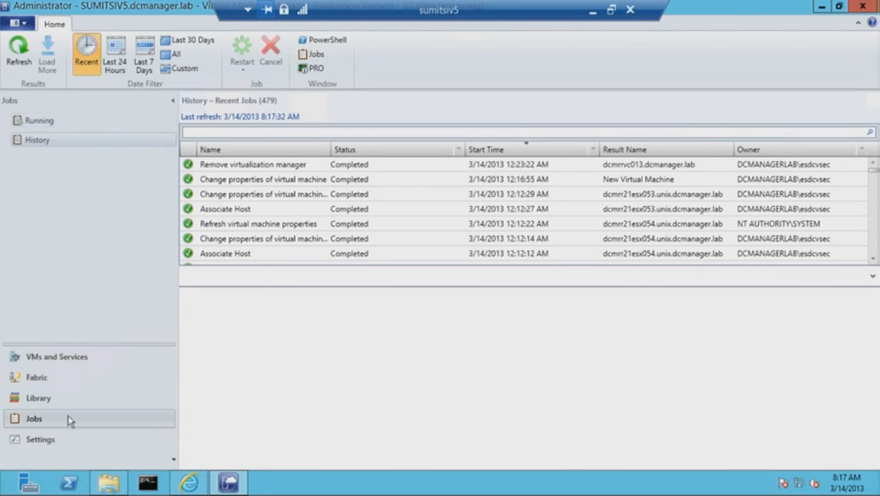
click(42, 439)
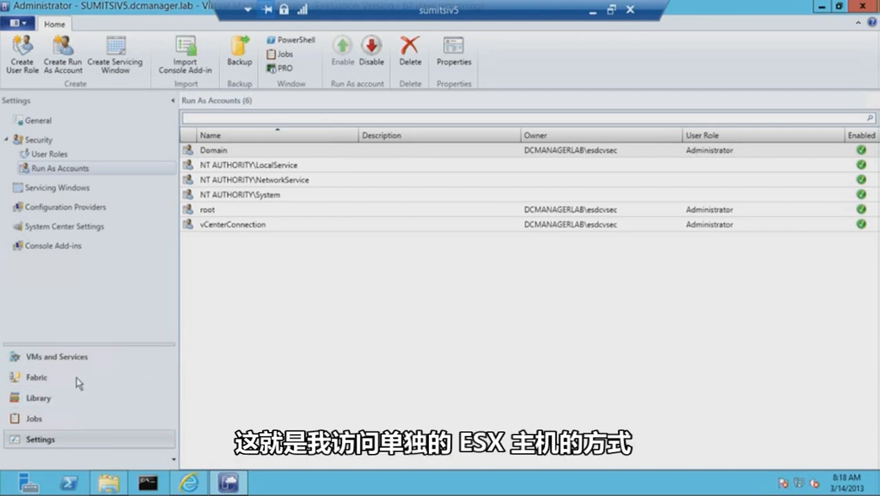
- Start adding a VMware vCenter Server in the Fabric workspace with the computer name DCMRRVC013
click(56, 379)
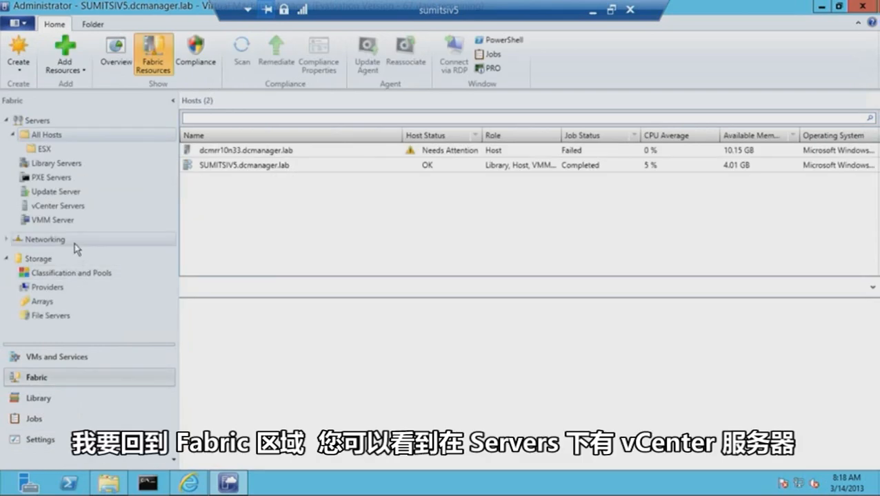
click(64, 206)
right_click(65, 207)
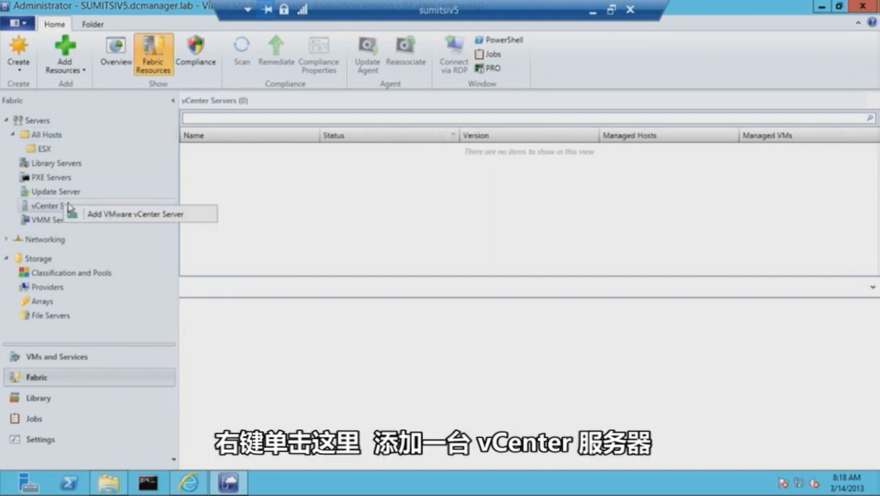
click(112, 215)
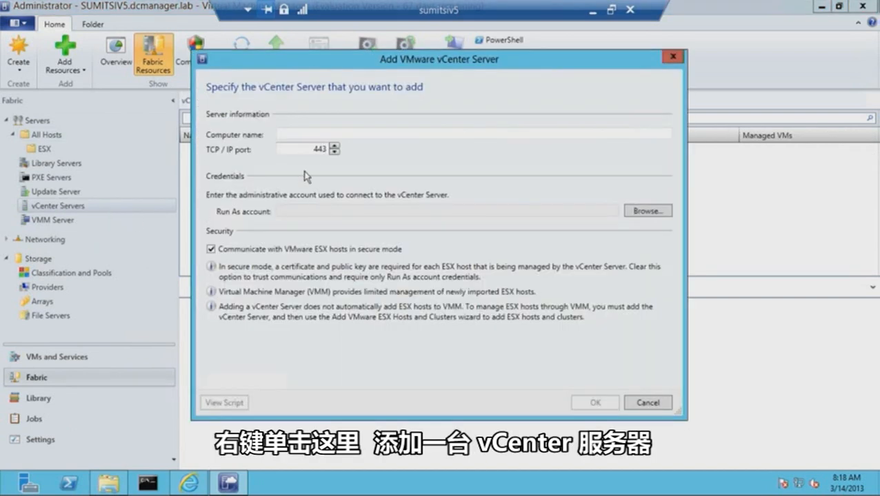
click(300, 134)
text(DCMRRVC013)
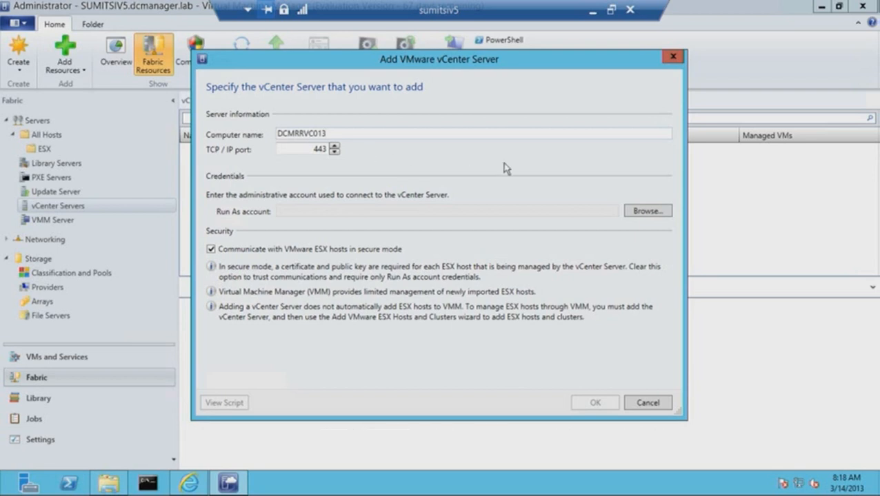
- Add the vCenter Server using the vCenterConnection Run As account and show the new server's details
click(645, 211)
click(364, 253)
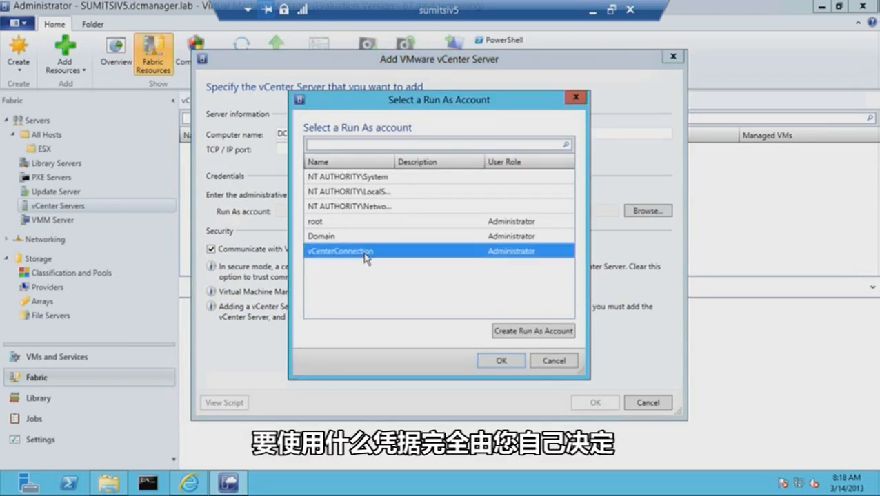
click(501, 360)
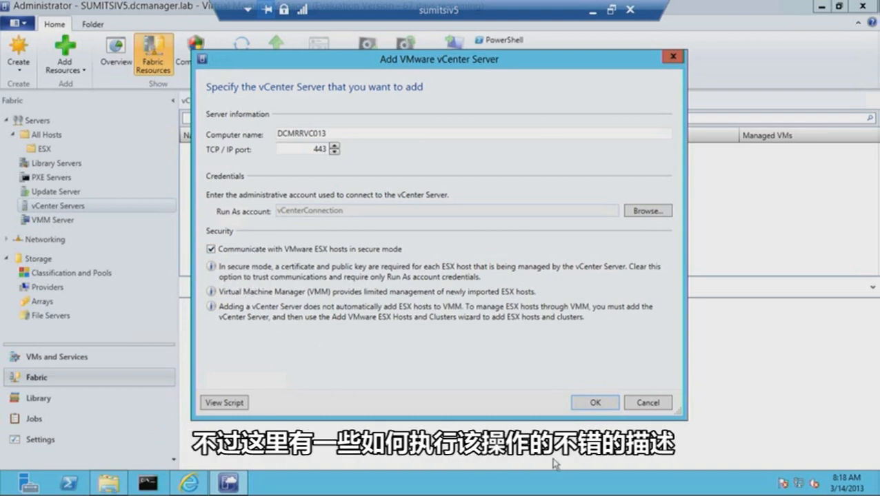
click(581, 409)
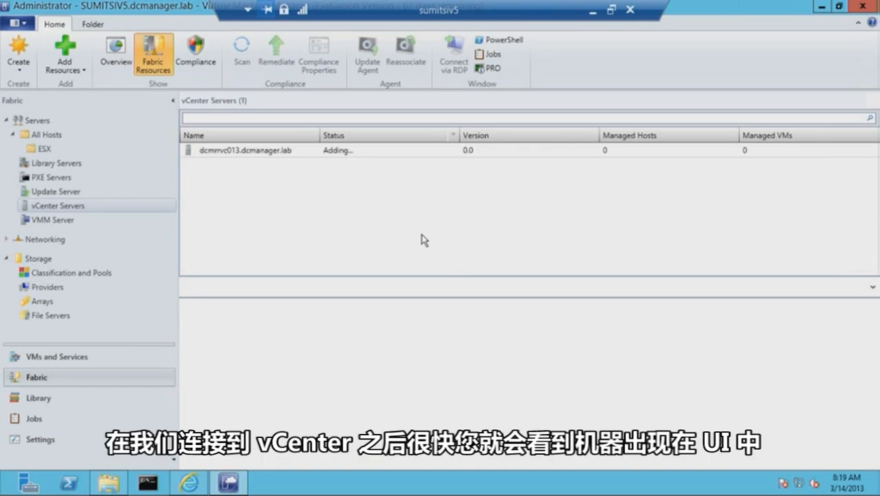
click(205, 150)
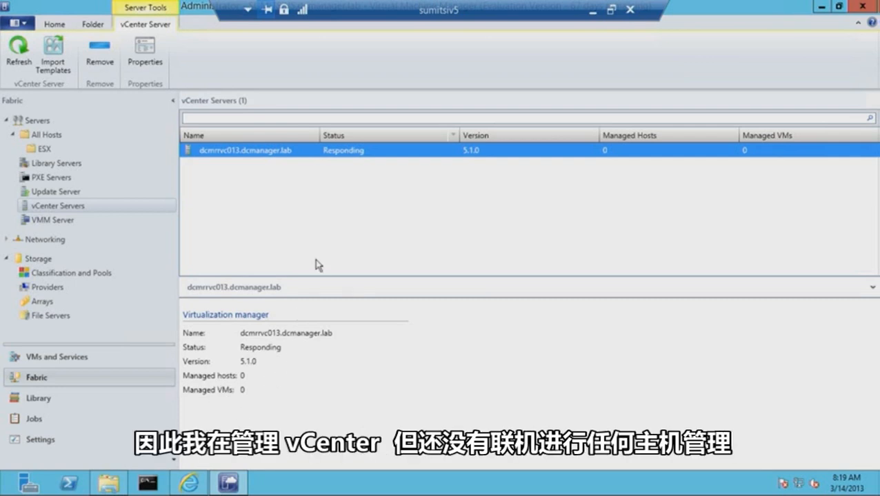
- Start adding VMware ESX hosts and clusters, using the root Run As account as credentials
click(46, 28)
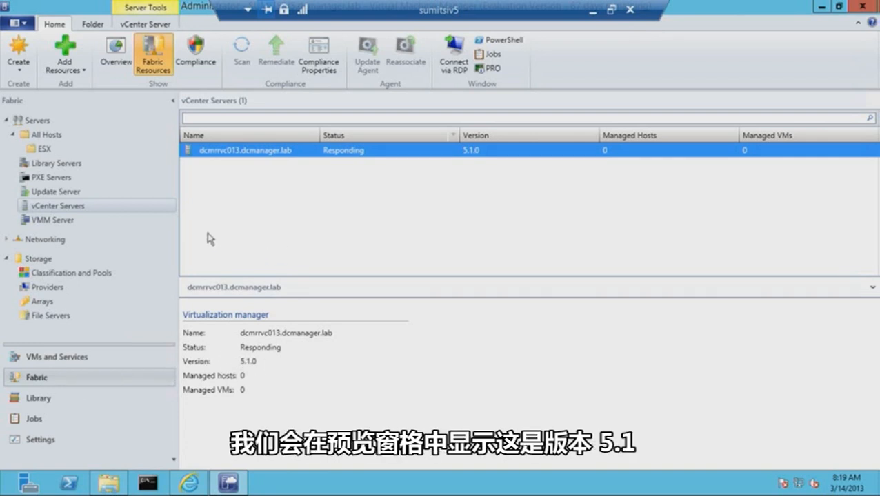
click(71, 70)
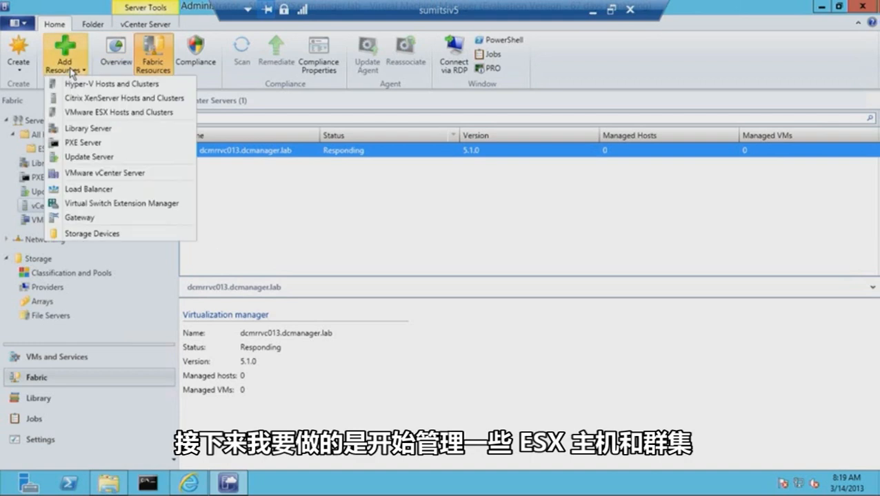
click(81, 110)
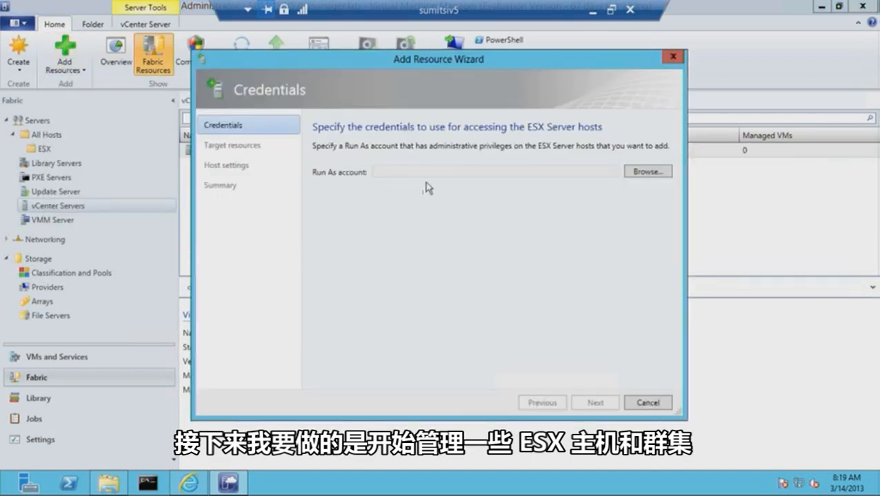
click(648, 171)
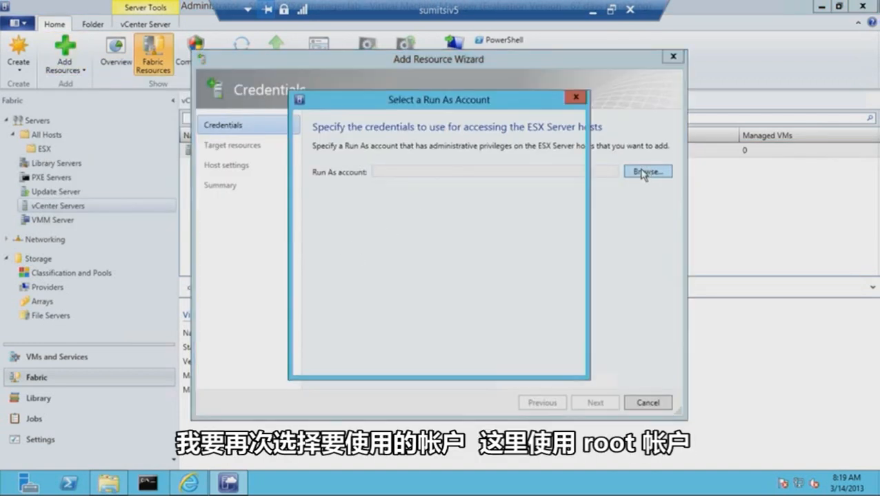
click(321, 222)
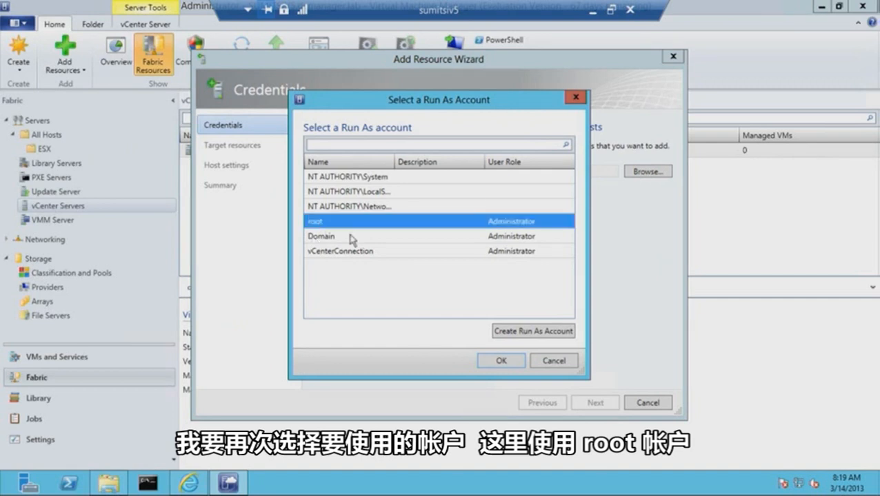
click(497, 362)
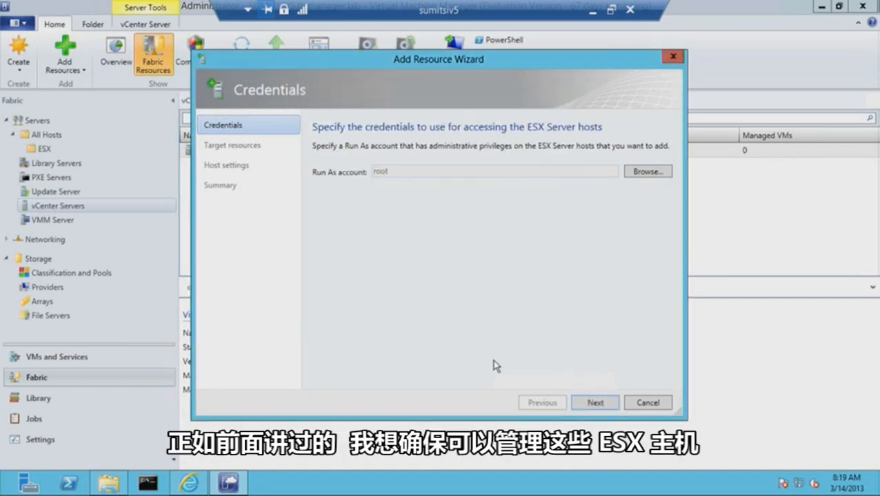
click(590, 405)
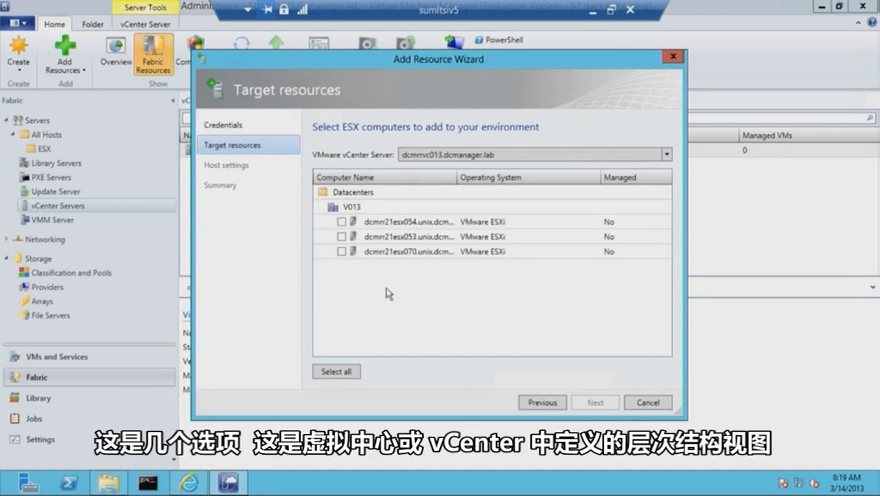
- Choose the ESX computers dcmrr21esx054, dcmrr21esx053 and dcmrr21esx070 as the target resources
click(340, 222)
click(341, 236)
click(342, 251)
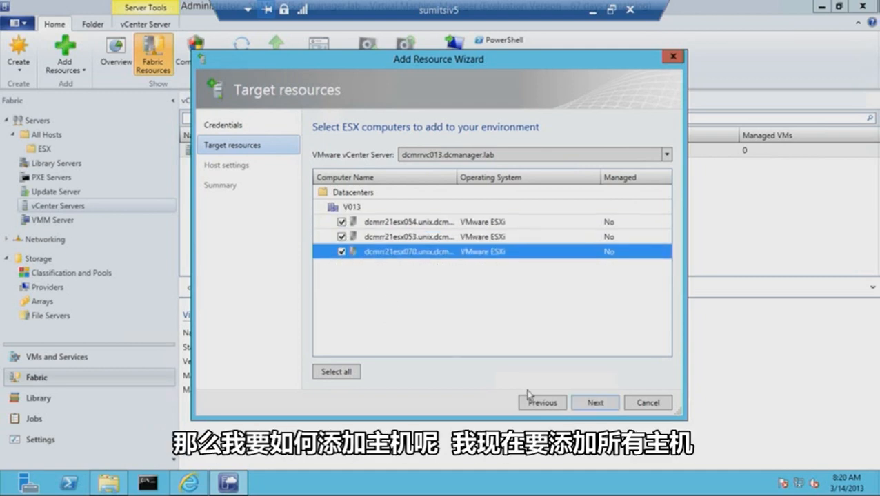
click(590, 405)
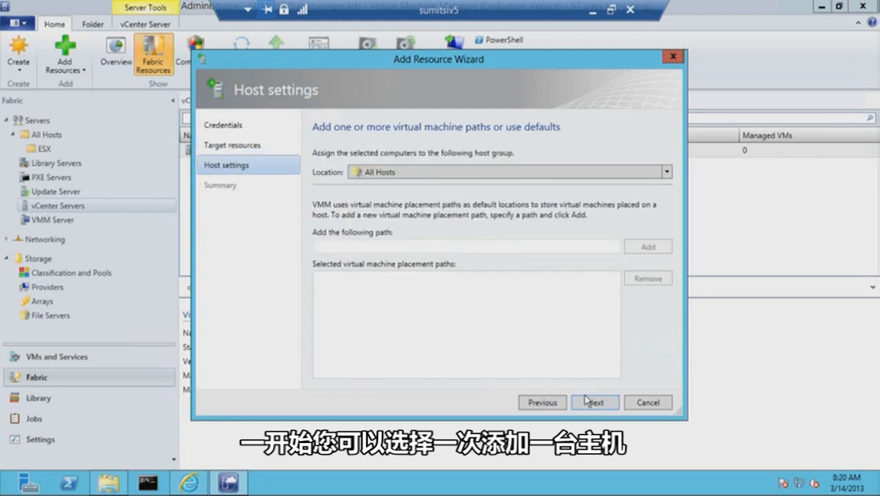
- Assign the selected computers to the ESX host group and review the generated PowerShell script on the summary
click(667, 173)
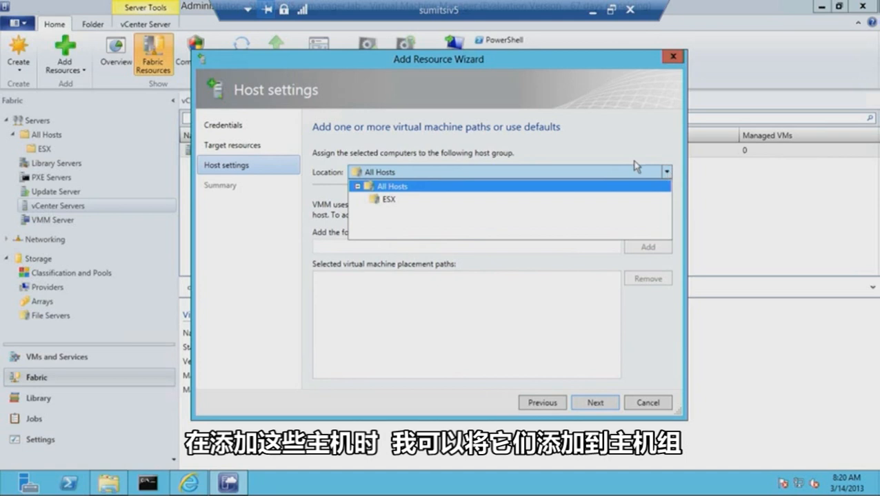
click(373, 200)
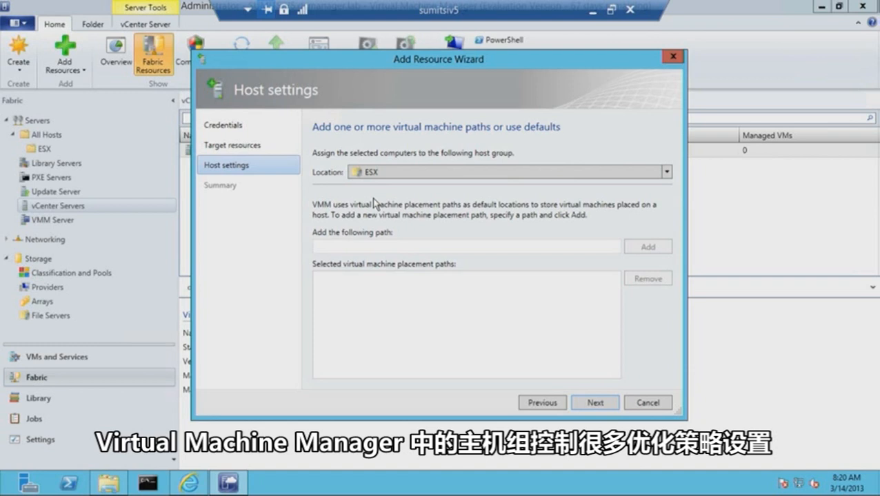
click(596, 404)
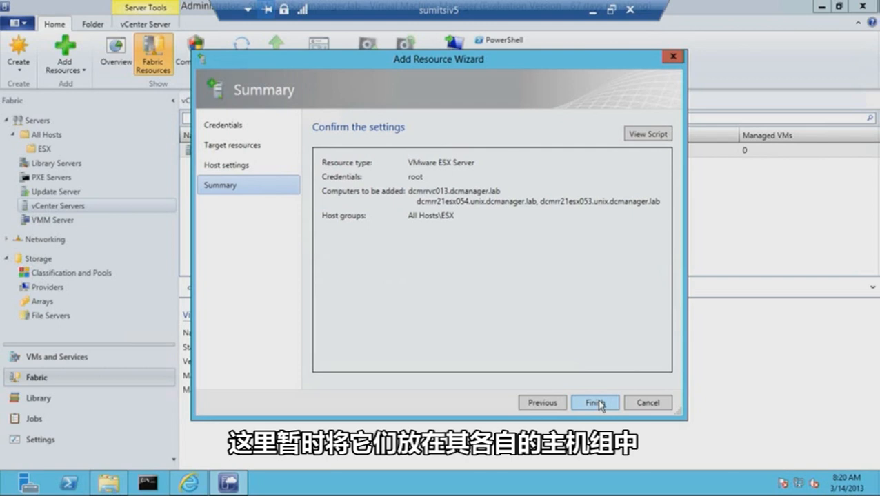
click(647, 135)
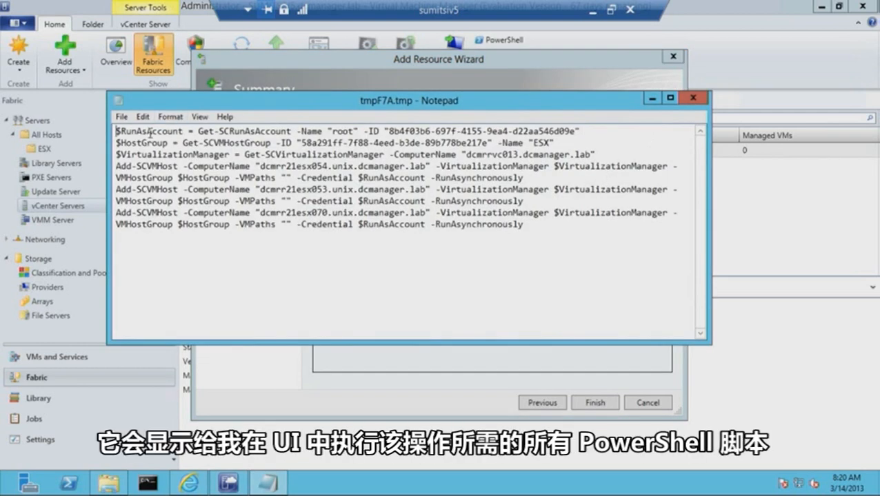
click(692, 99)
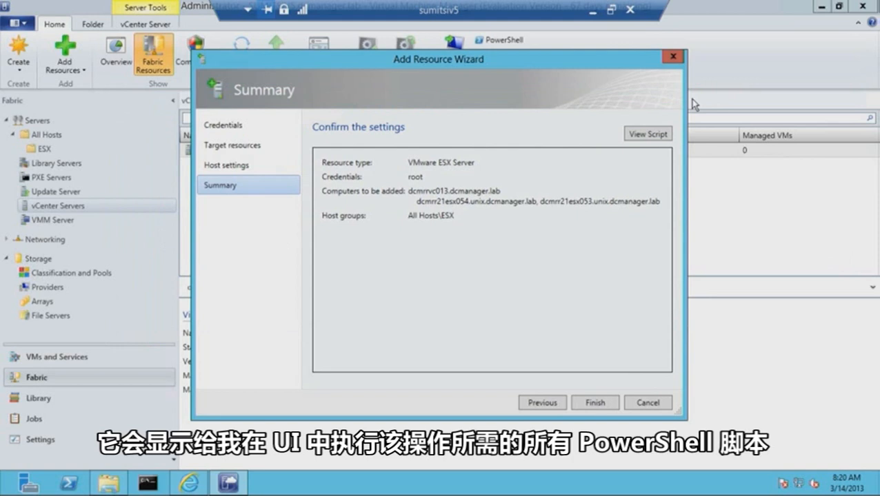
- Finish adding the ESX hosts and show the hosts in the ESX host group
click(610, 403)
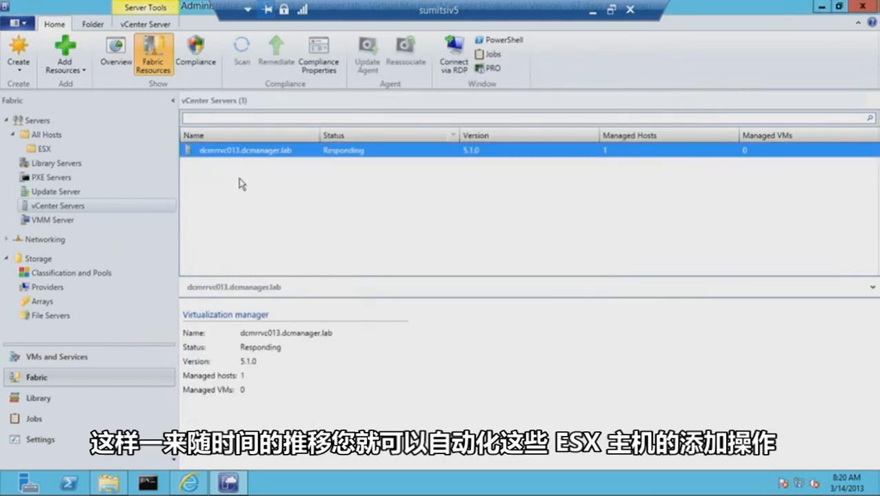
click(41, 150)
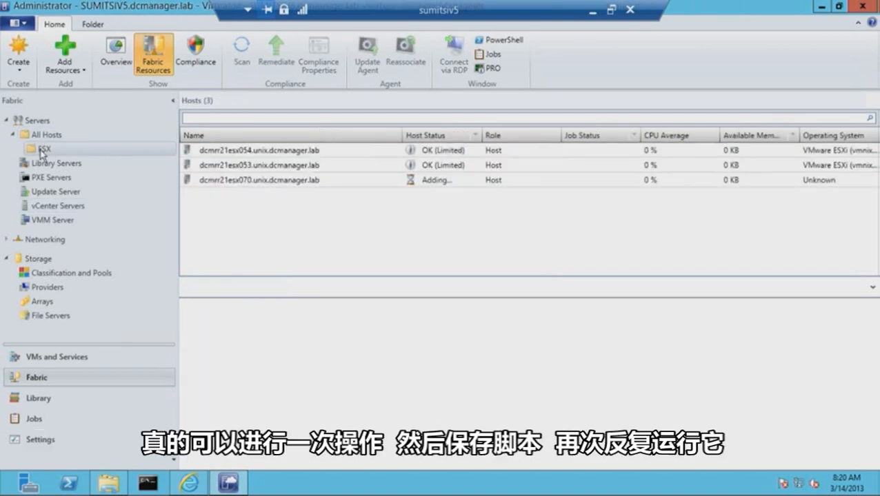